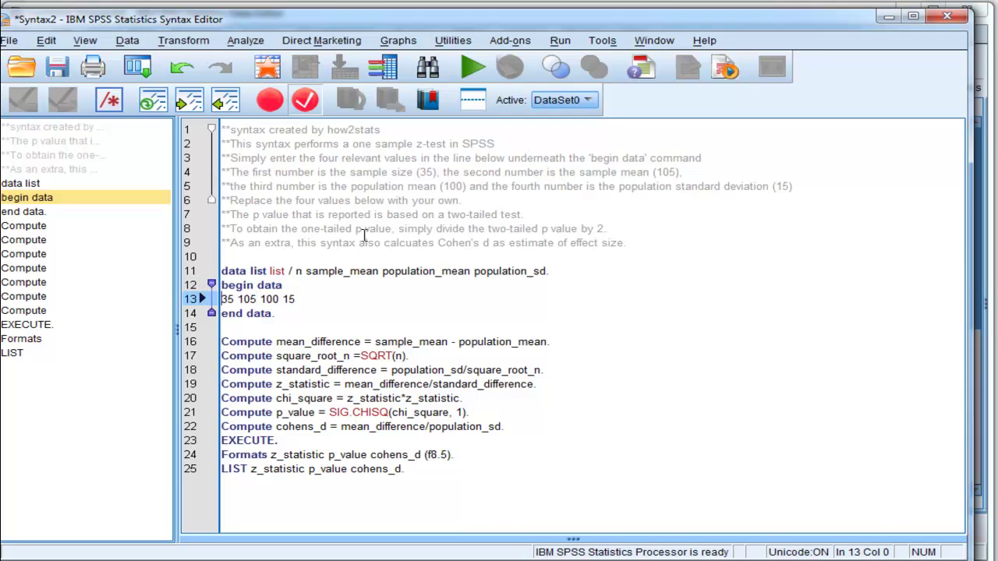
Highlight the sample mean 105, population mean 100 and standard deviation 15 in the syntax.
key(Right)
key(Right)
key(Right)
key(shift+Right)
key(shift+Right)
key(shift+Right)
key(Right)
key(shift+Right)
key(shift+Right)
key(shift+Right)
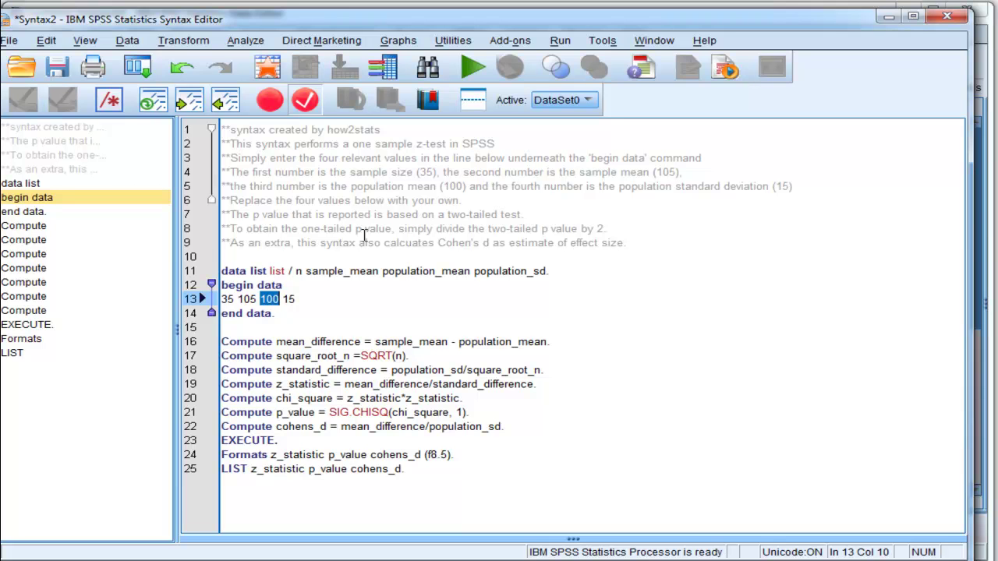
key(Left)
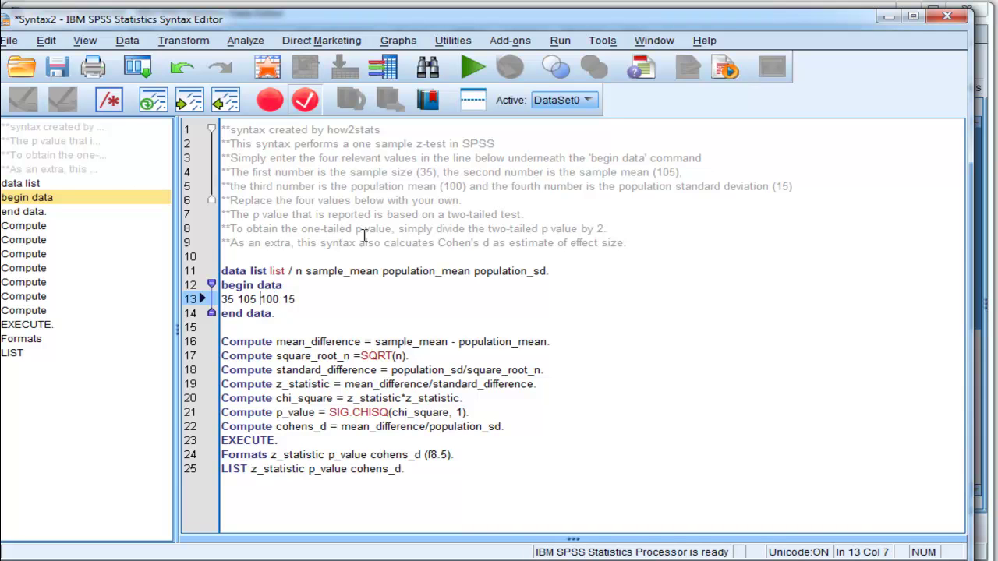
key(Right)
key(Right)
key(Right)
key(Right)
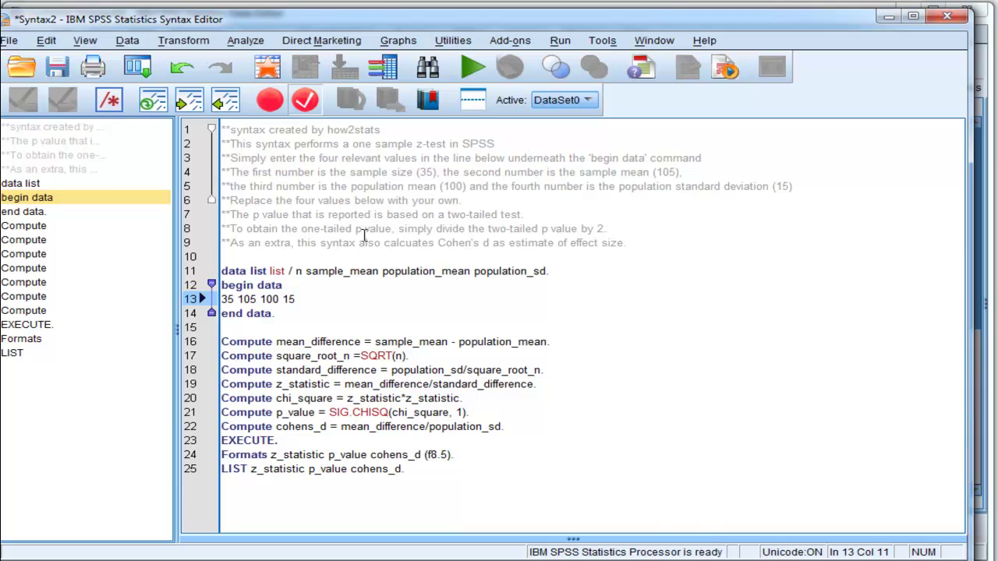
key(shift+Right)
key(shift+Right)
key(shift+Right)
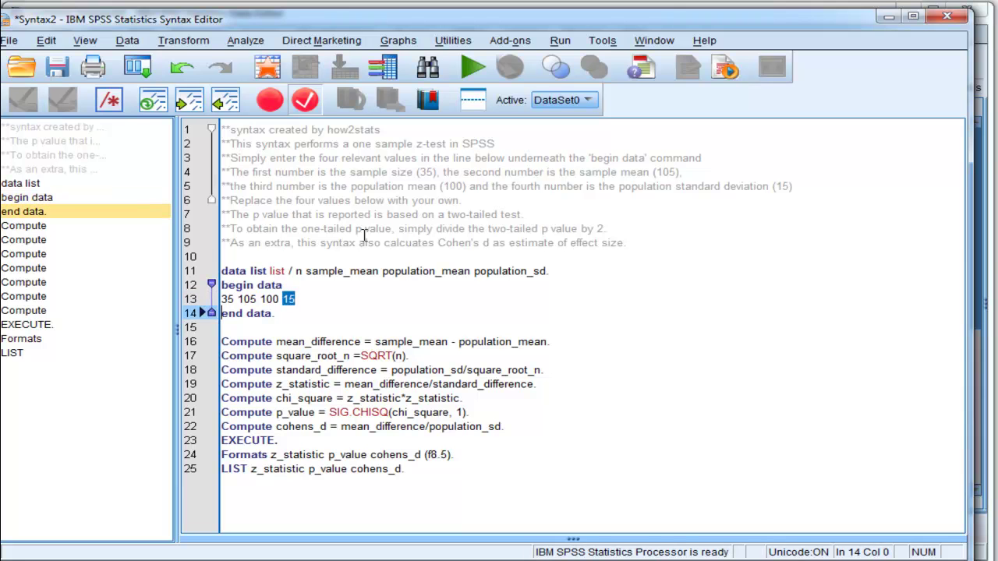
key(shift+Left)
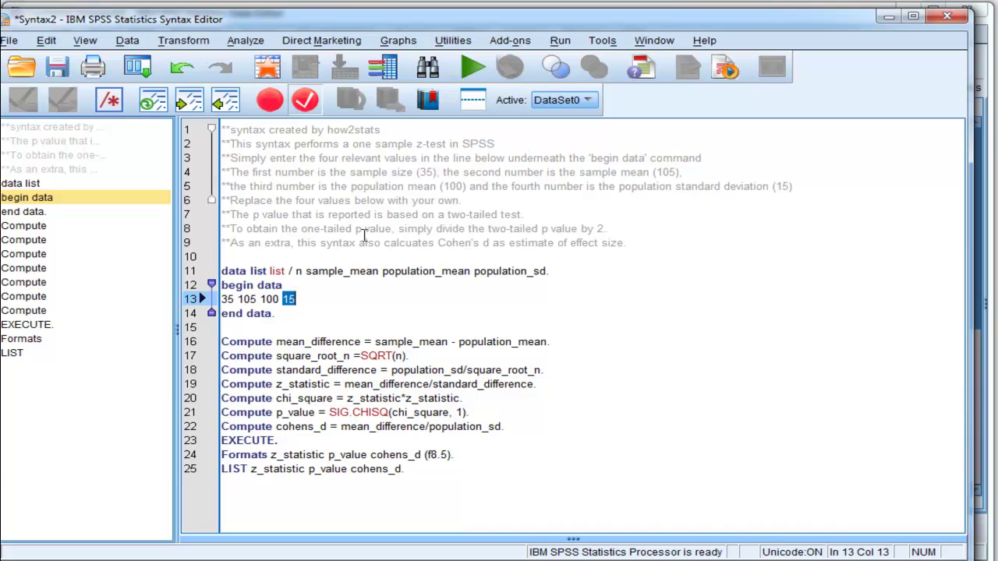
key(Left)
key(Left)
key(Left)
key(Left)
key(Left)
key(Left)
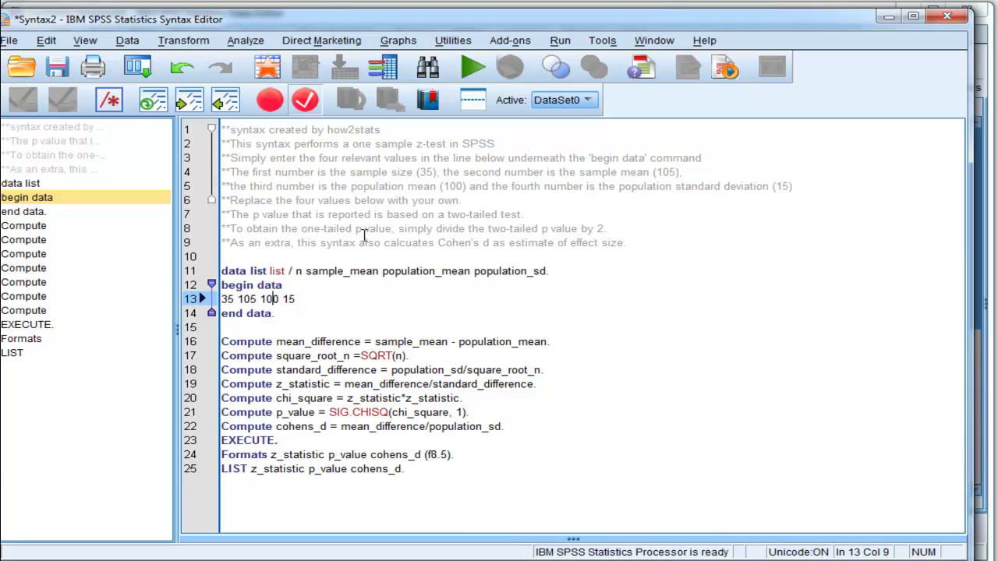
key(shift+Right)
key(shift+Right)
key(shift+Right)
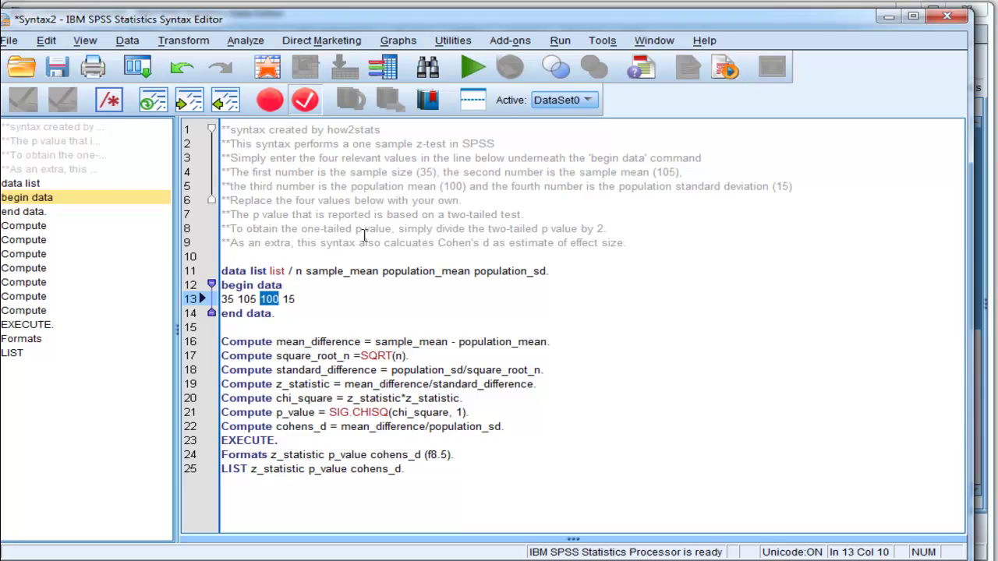
key(Right)
key(Right)
key(Left)
key(shift+Right)
key(shift+Right)
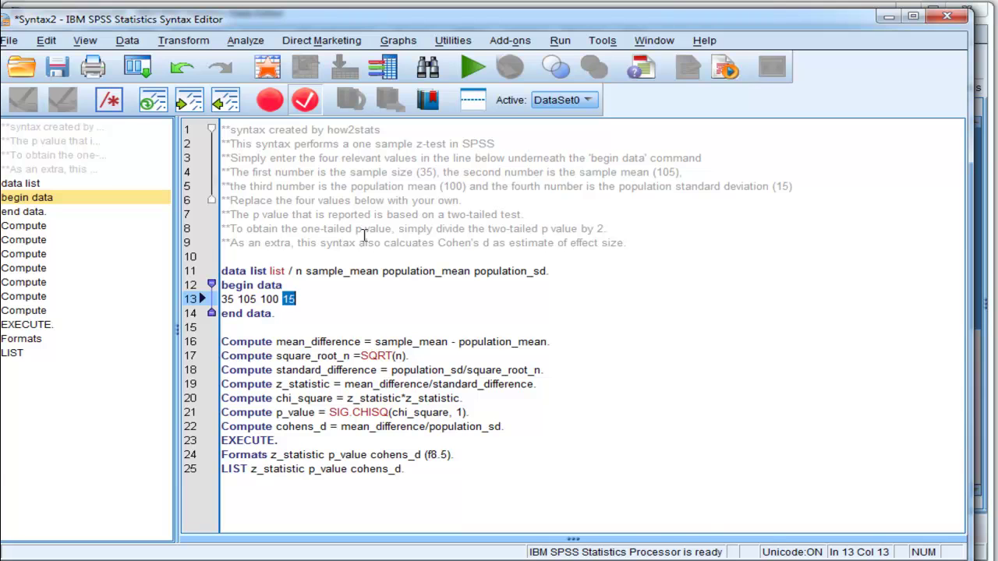
key(Left)
key(Left)
key(Left)
key(Left)
key(Left)
key(Left)
key(Left)
key(Left)
key(Left)
key(Left)
key(Left)
key(Left)
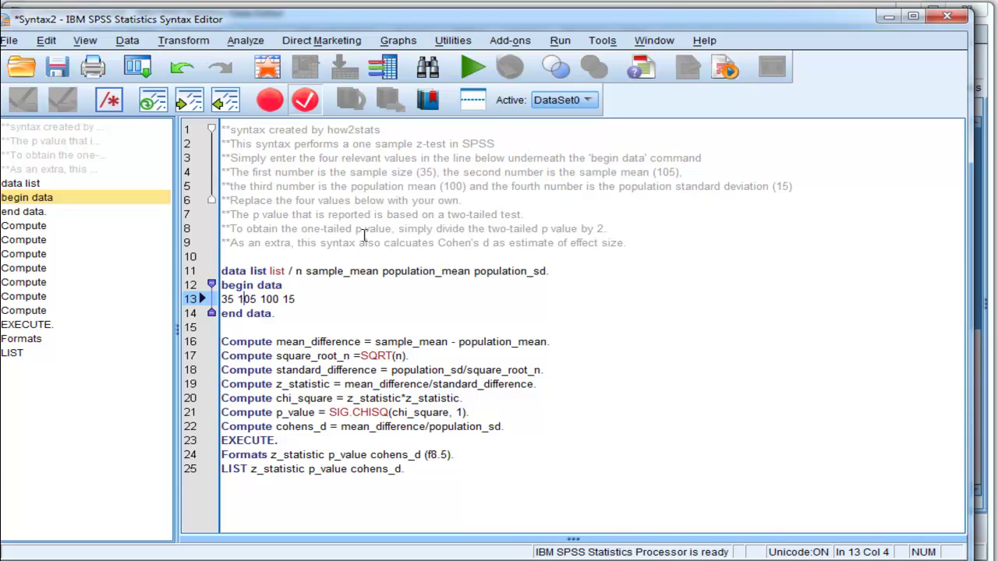
key(Right)
key(Up)
key(Down)
key(Right)
key(shift+Right)
key(shift+Right)
key(shift+Right)
key(Left)
key(Left)
key(Left)
key(shift+Right)
key(shift+Right)
key(shift+Right)
key(Right)
key(shift+Right)
key(shift+Right)
key(shift+Right)
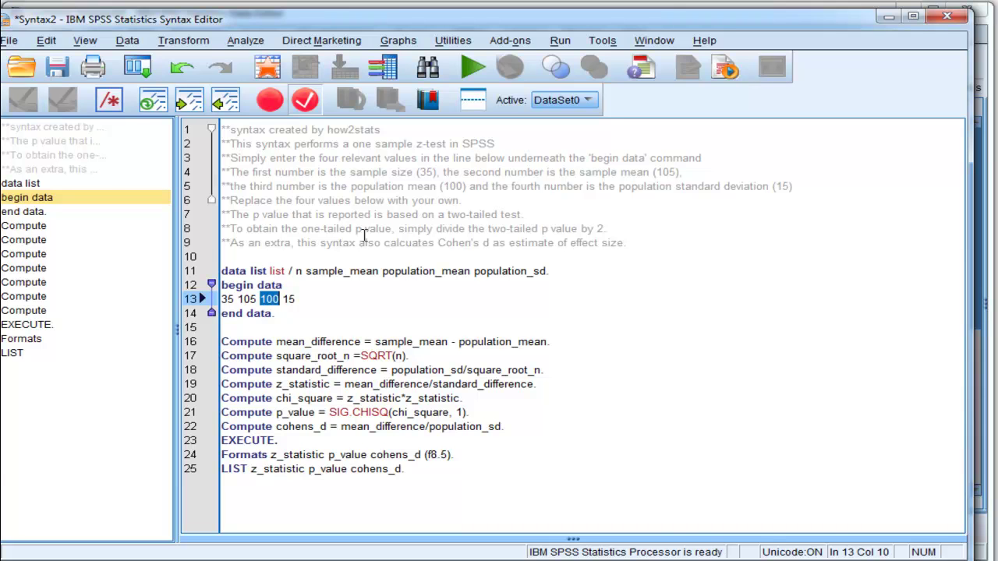
key(Left)
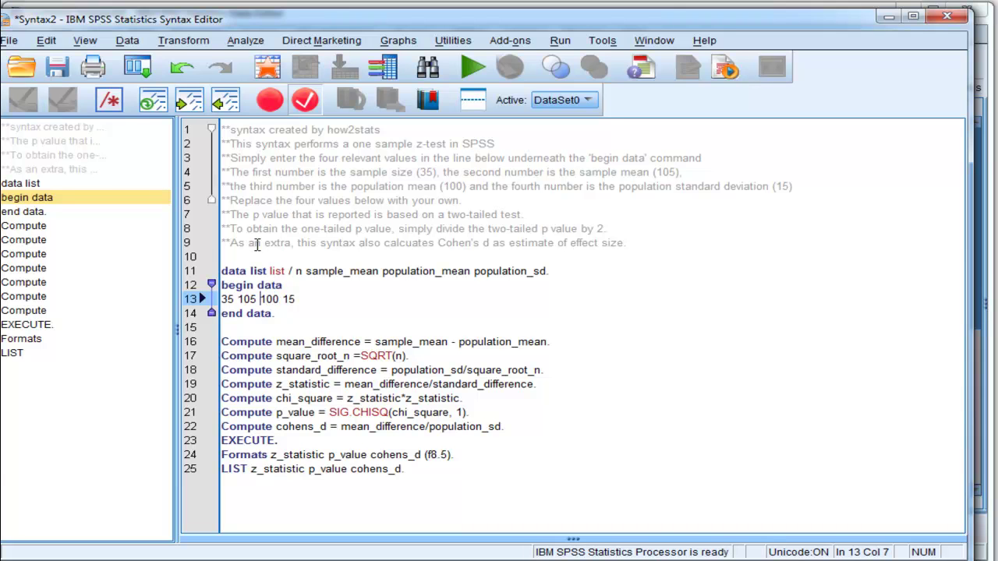
key(Left)
key(Left)
key(Left)
key(Left)
key(shift+Right)
key(shift+Right)
key(Right)
key(Right)
key(Right)
key(Right)
key(Right)
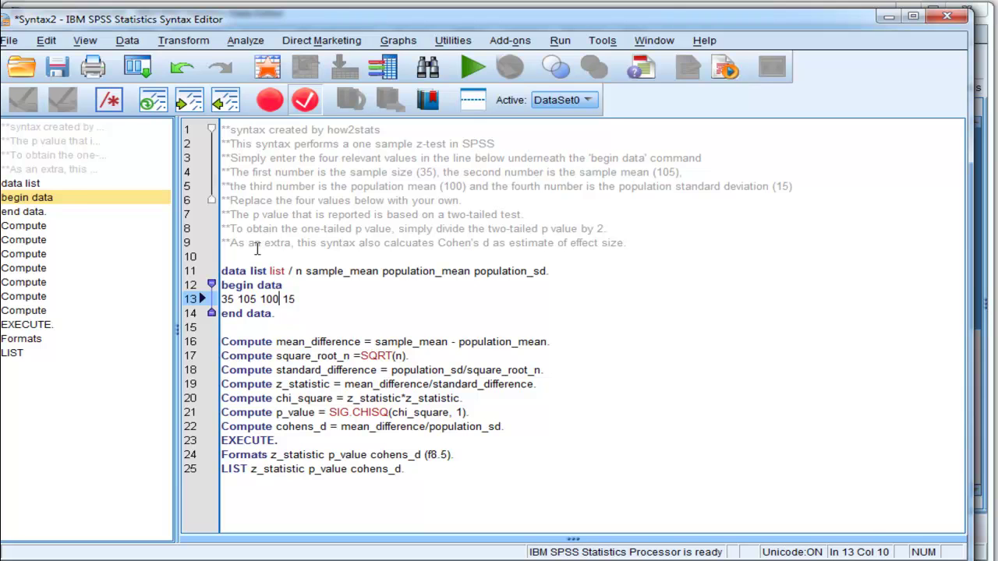
Go back to the data values on line 13 and highlight sample size 35, mean 105 and SD 15.
click(258, 255)
click(251, 158)
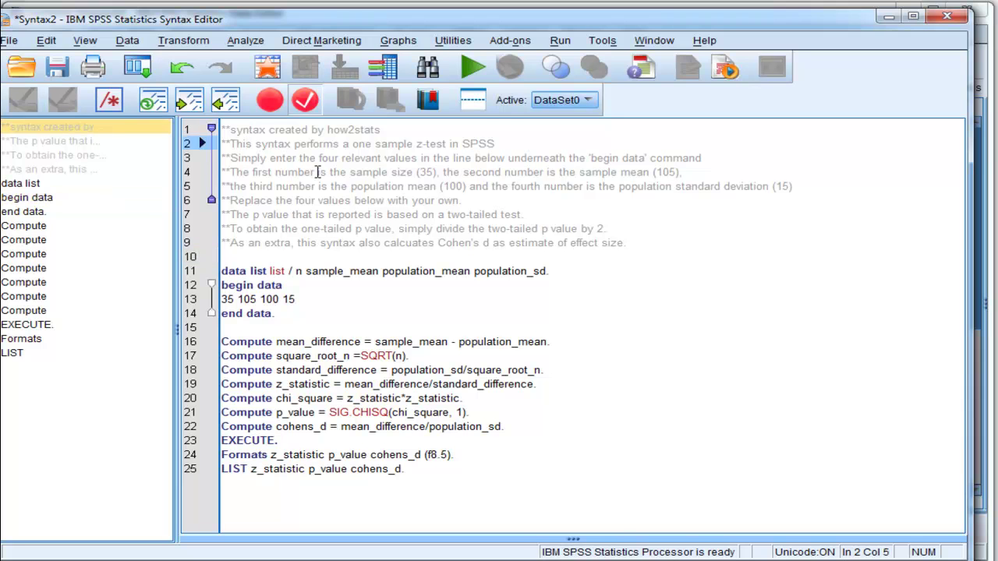
key(Down)
key(Down)
key(Down)
key(Down)
key(Down)
key(Down)
key(Down)
key(Down)
key(Down)
key(Down)
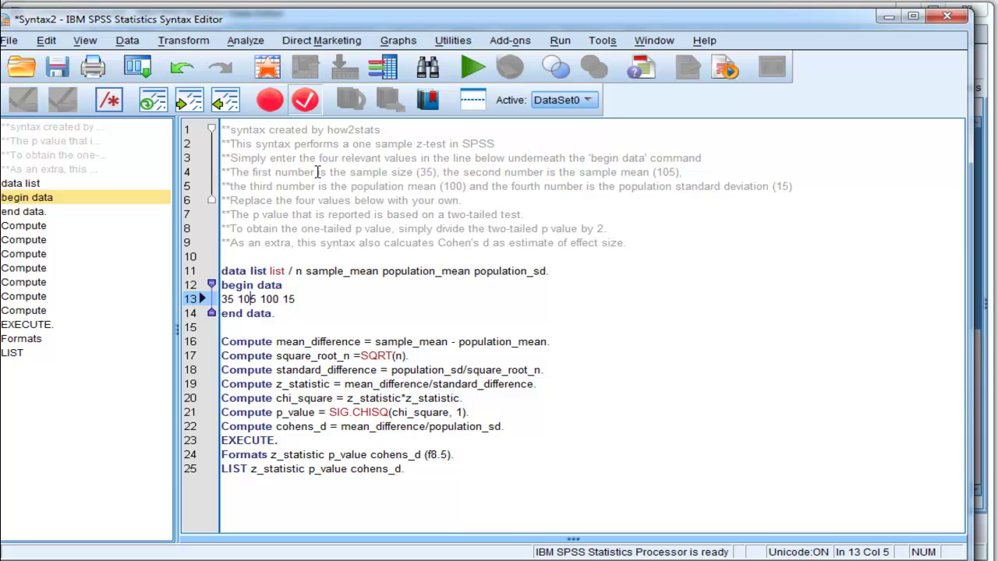
key(Left)
key(Left)
key(Left)
key(Left)
key(Left)
key(shift+Right)
key(shift+Right)
key(Right)
key(shift+Right)
key(shift+Right)
key(shift+Right)
key(Right)
key(Right)
key(Left)
key(shift+Right)
key(shift+Right)
key(shift+Right)
key(Right)
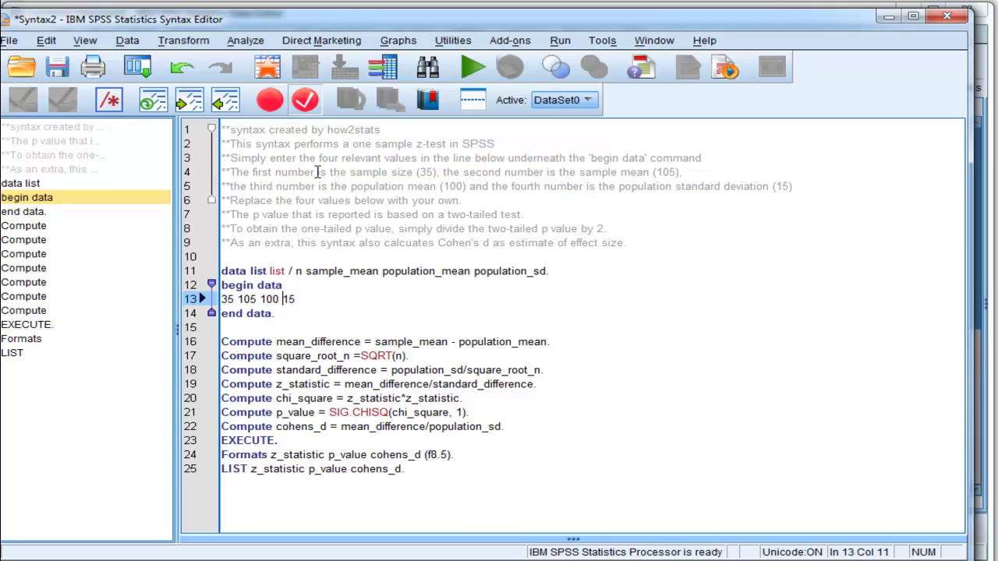
key(shift+Right)
key(shift+Right)
Run all of the z-test syntax and select the List output showing z 1.97203, p .04861, d .33333.
click(303, 158)
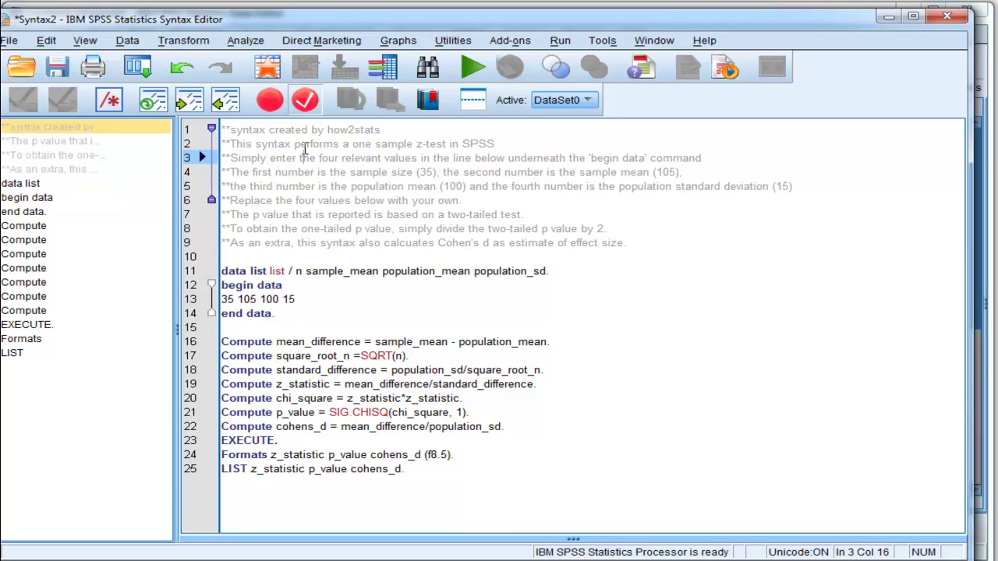
click(560, 41)
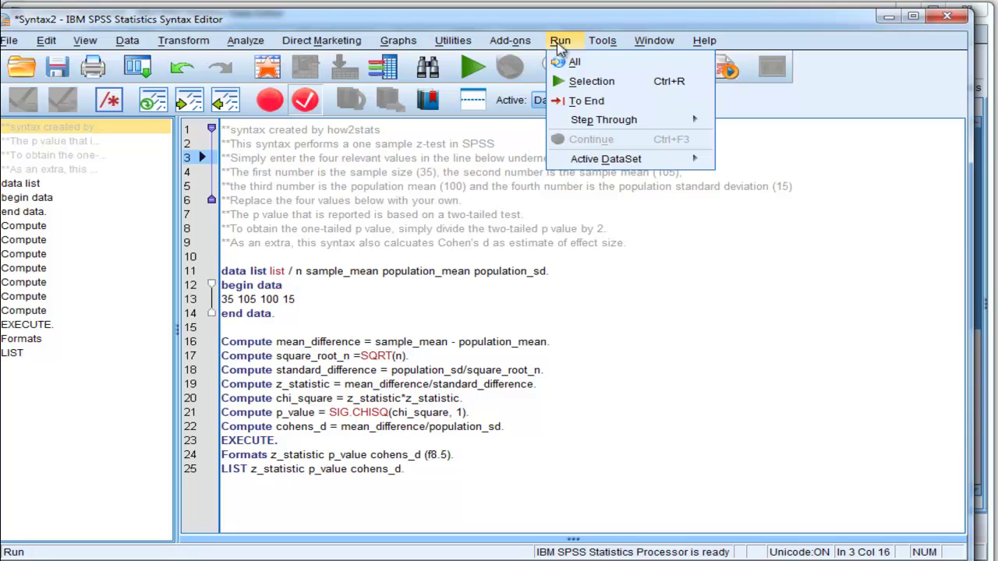
click(567, 63)
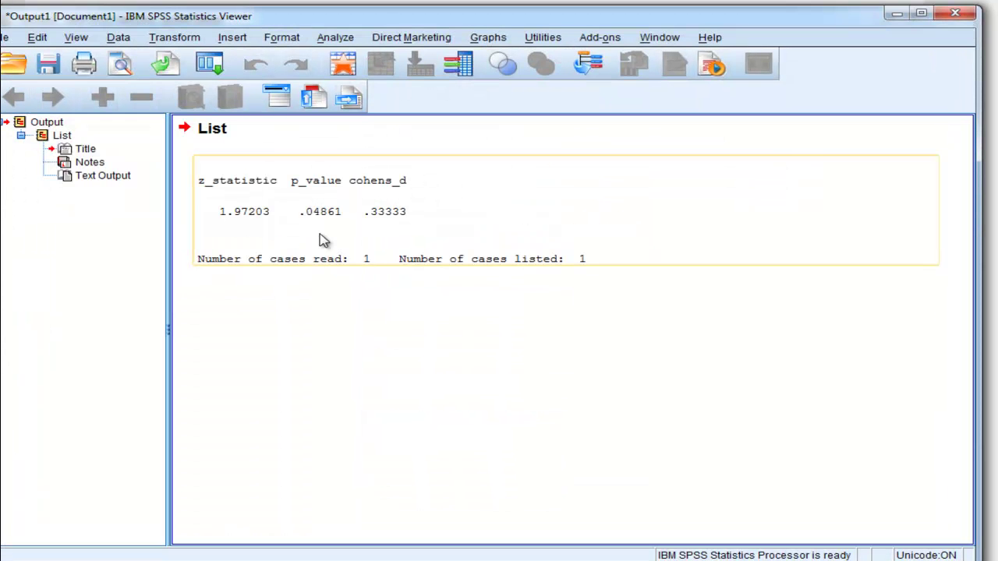
click(271, 215)
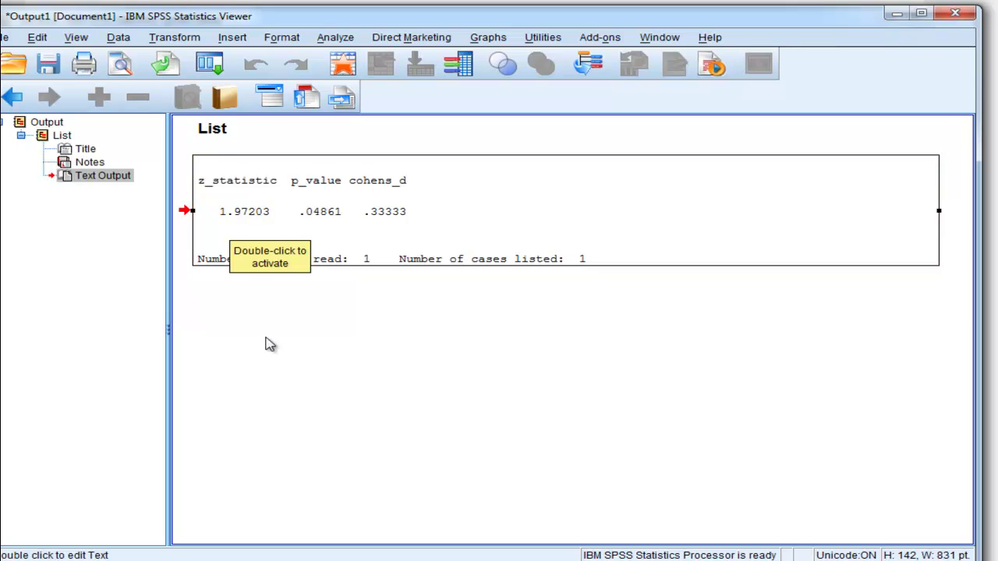
click(352, 301)
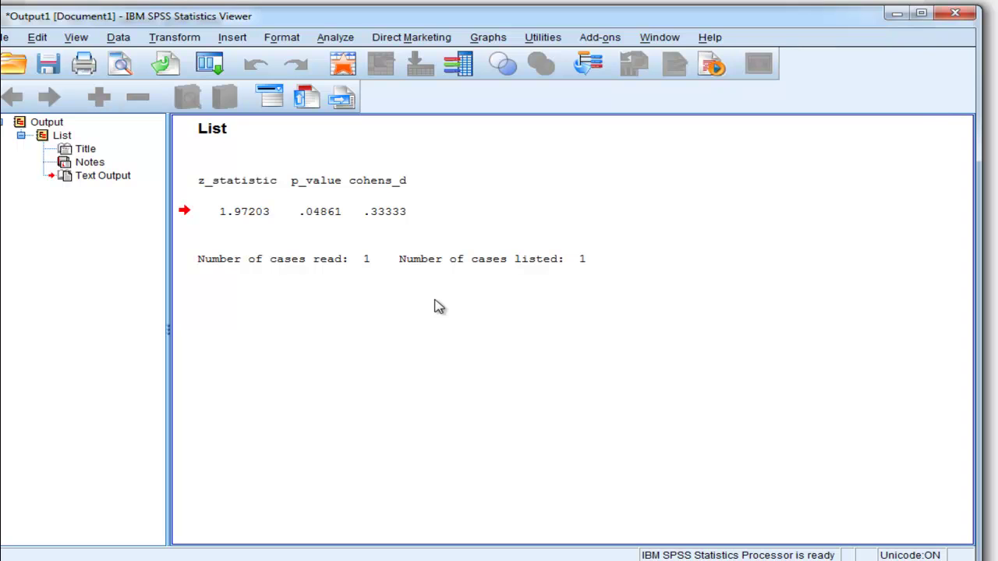
Select the text output block, minimize the Viewer, and highlight the four data values on line 13.
click(298, 241)
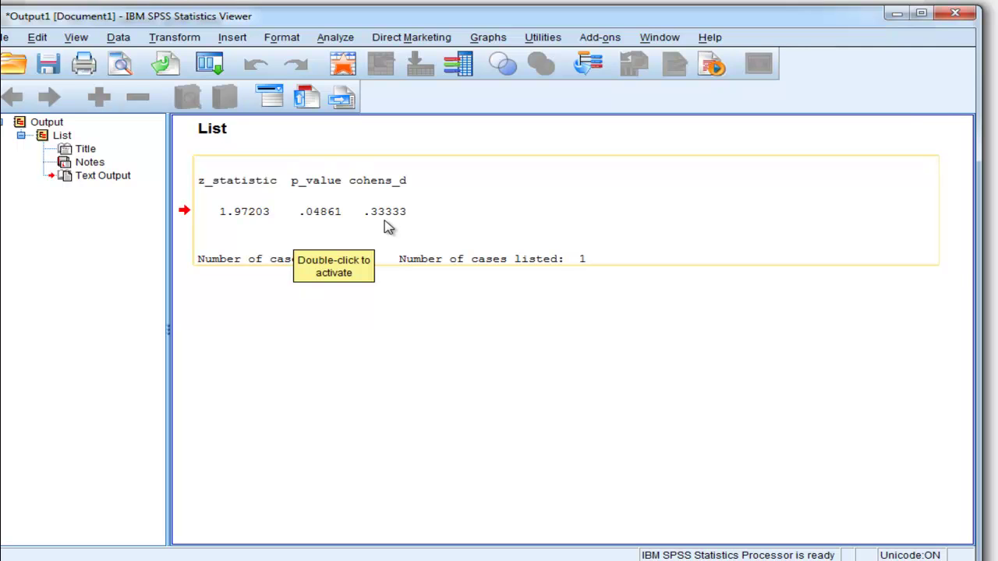
click(486, 319)
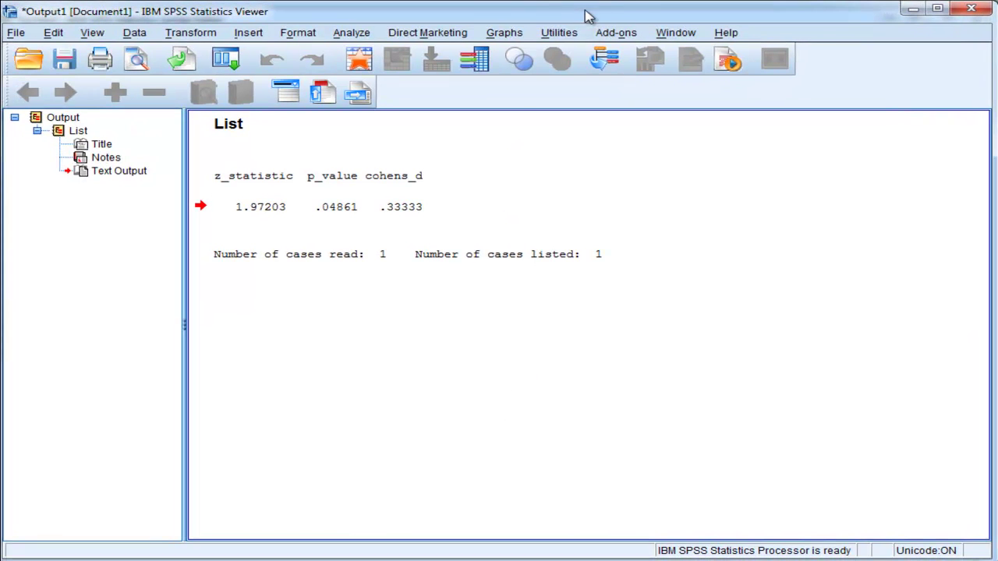
click(414, 199)
click(913, 8)
drag(321, 296, 243, 297)
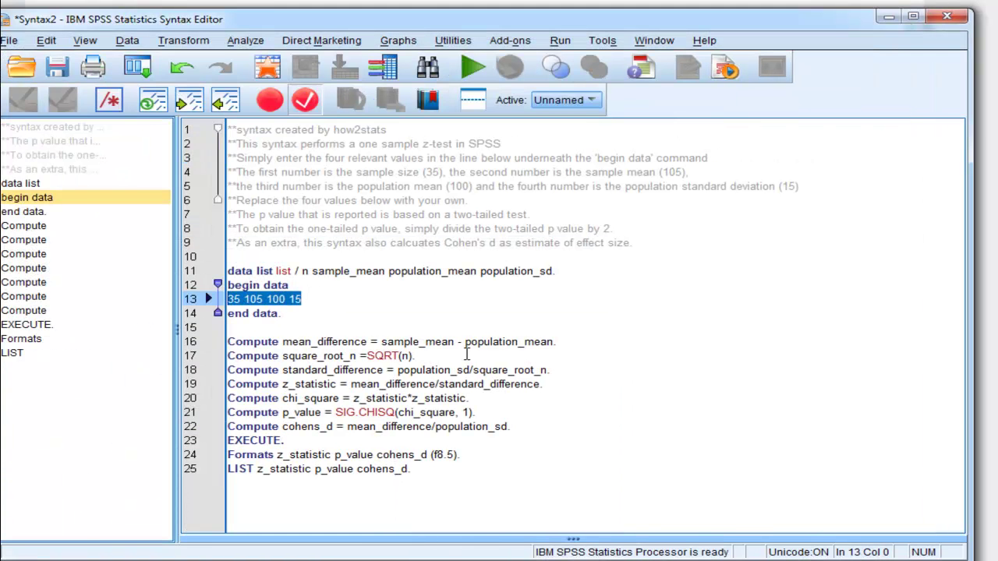